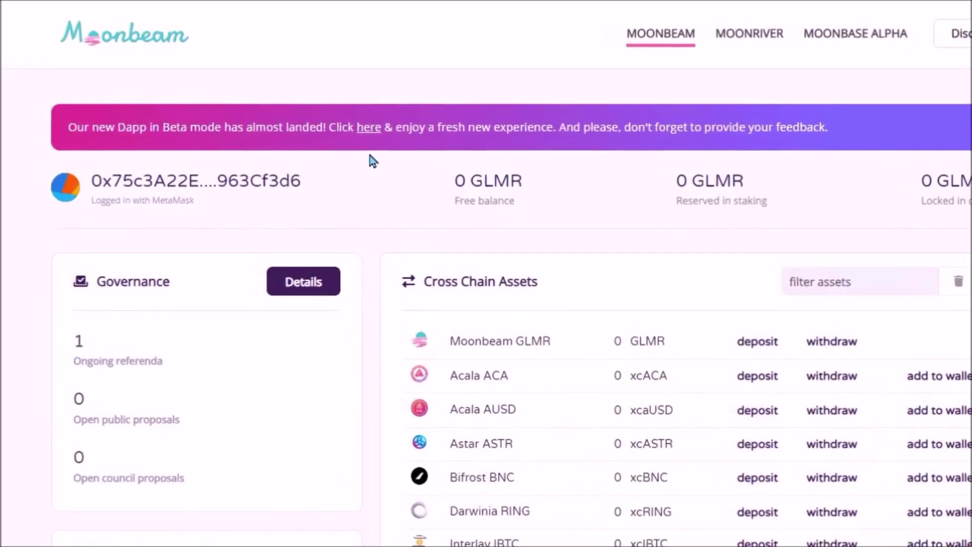
Step: Open the new beta Moonbeam dApp from the 'here' link in the pink banner
{"action": "left_click", "coordinate": [369, 128]}
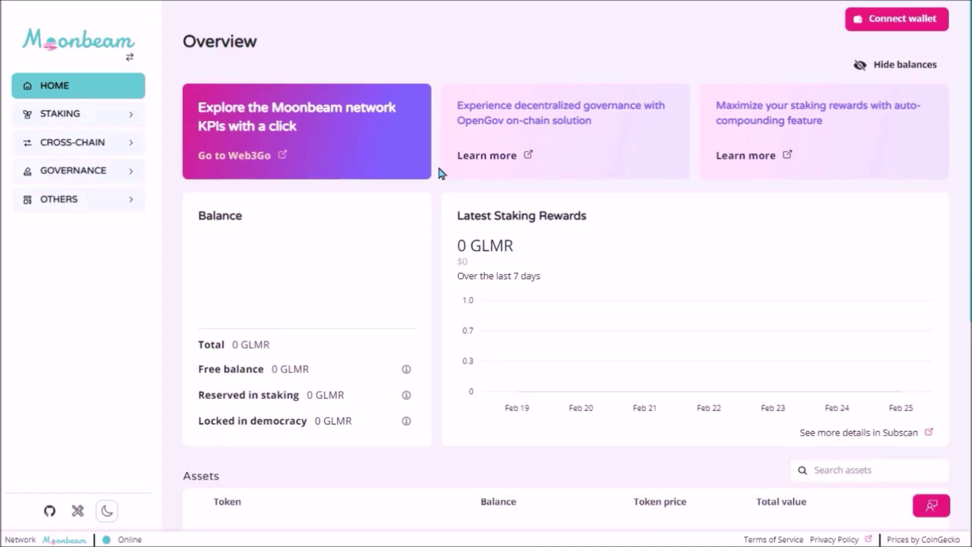
Step: Bring up wallet options, trying the Moonriver network and switching between Substrate and EVM wallet tabs
{"action": "left_click", "coordinate": [861, 21]}
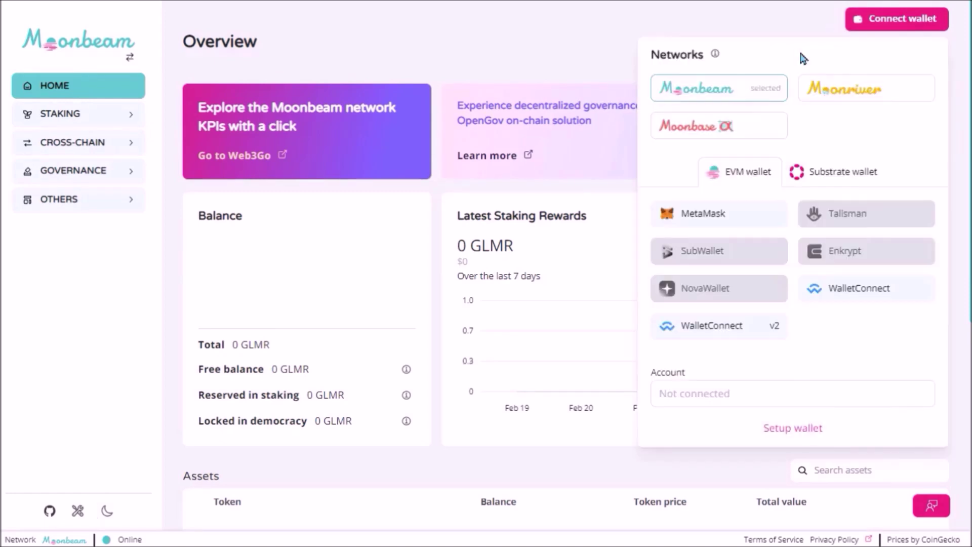
{"action": "left_click", "coordinate": [858, 97]}
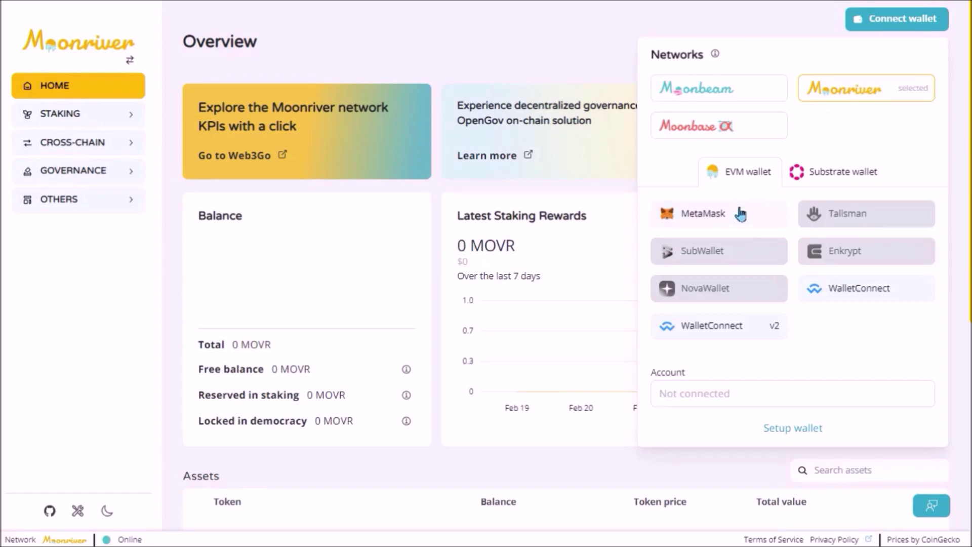
{"action": "left_click", "coordinate": [836, 178]}
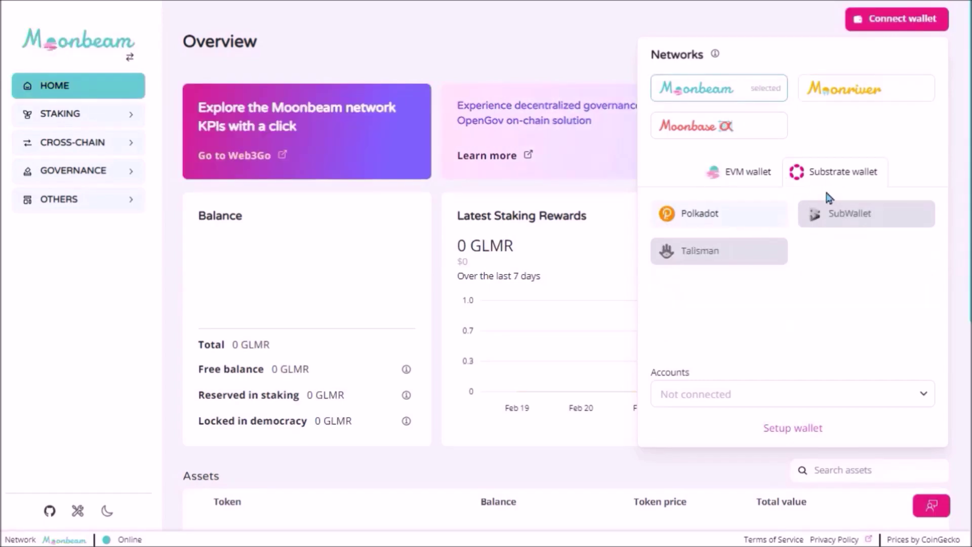
{"action": "left_click", "coordinate": [749, 177]}
Step: Connect the MetaMask account, check the network selector, and toggle dark mode on and back off
{"action": "left_click", "coordinate": [750, 219]}
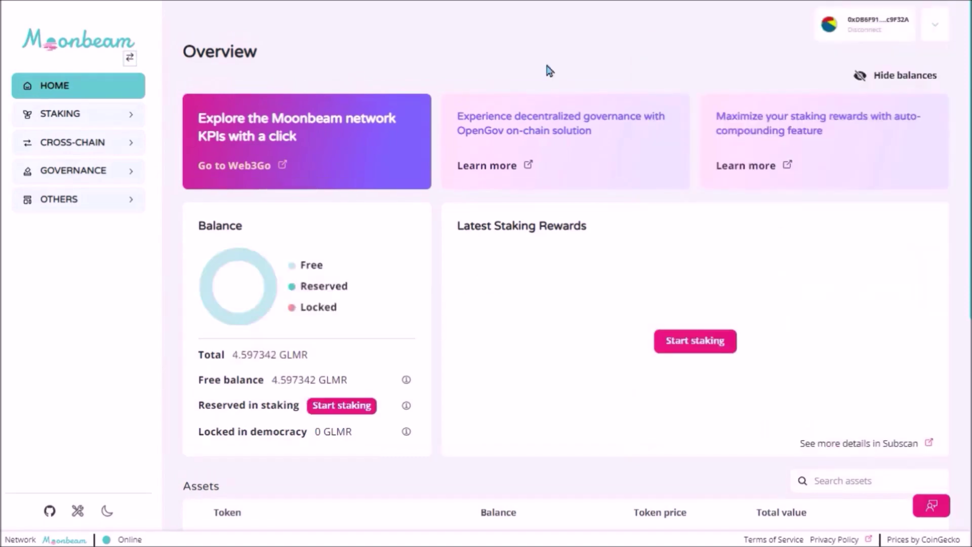
{"action": "left_click", "coordinate": [127, 57]}
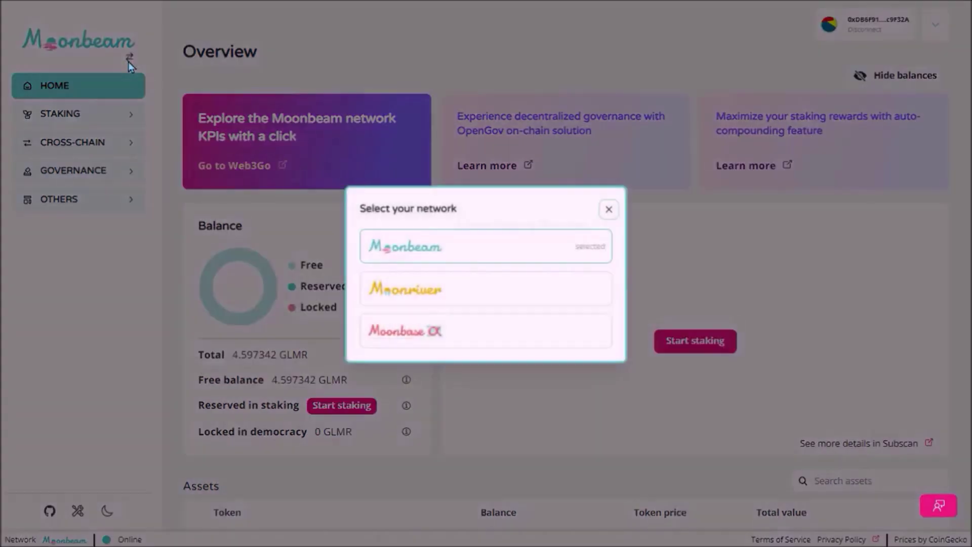
{"action": "left_click", "coordinate": [107, 512]}
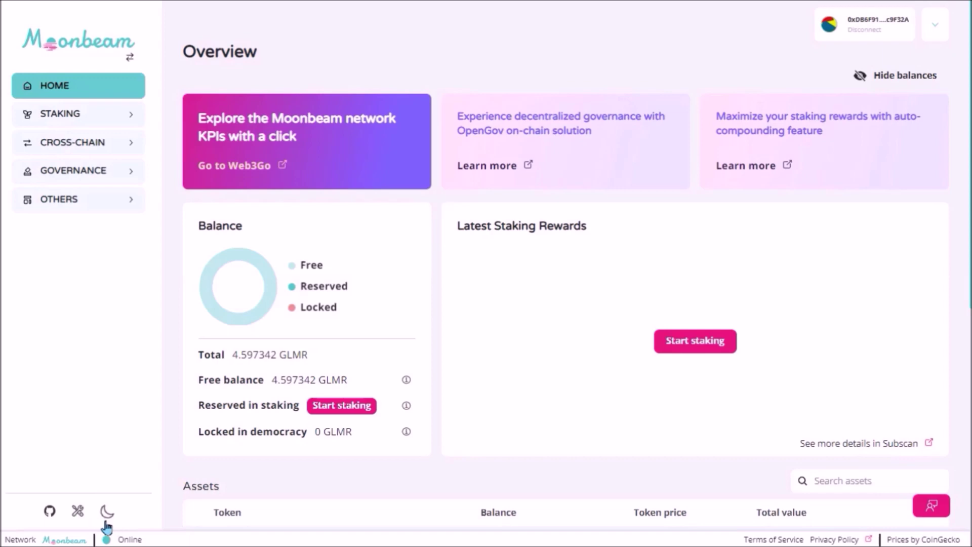
{"action": "left_click", "coordinate": [107, 512]}
{"action": "left_click", "coordinate": [107, 513]}
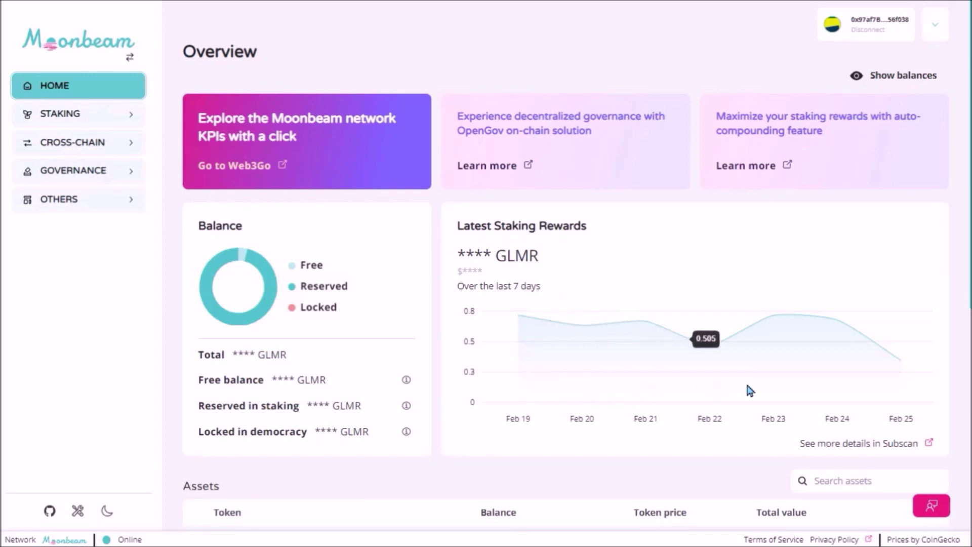
{"action": "scroll", "coordinate": [891, 354], "scroll_direction": "down", "scroll_amount": 8}
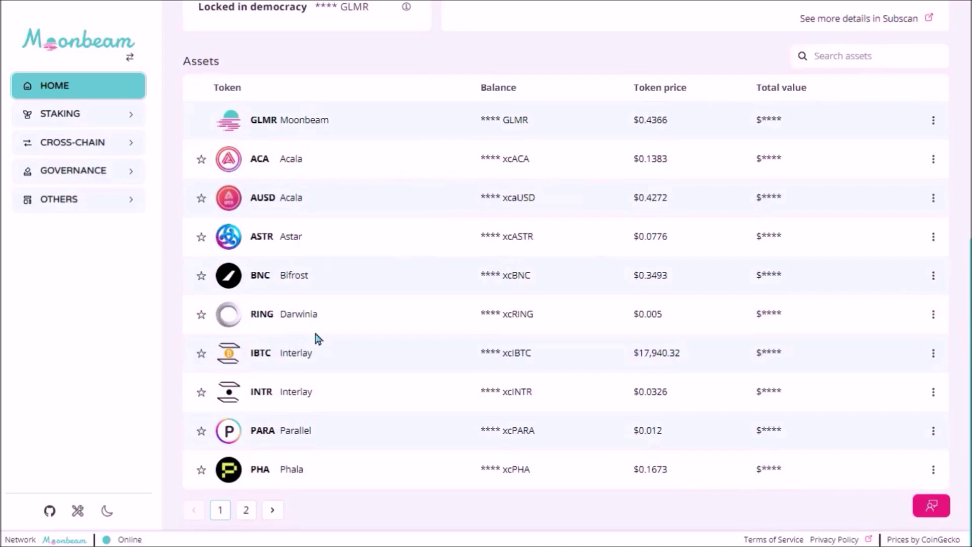
{"action": "left_click", "coordinate": [933, 121]}
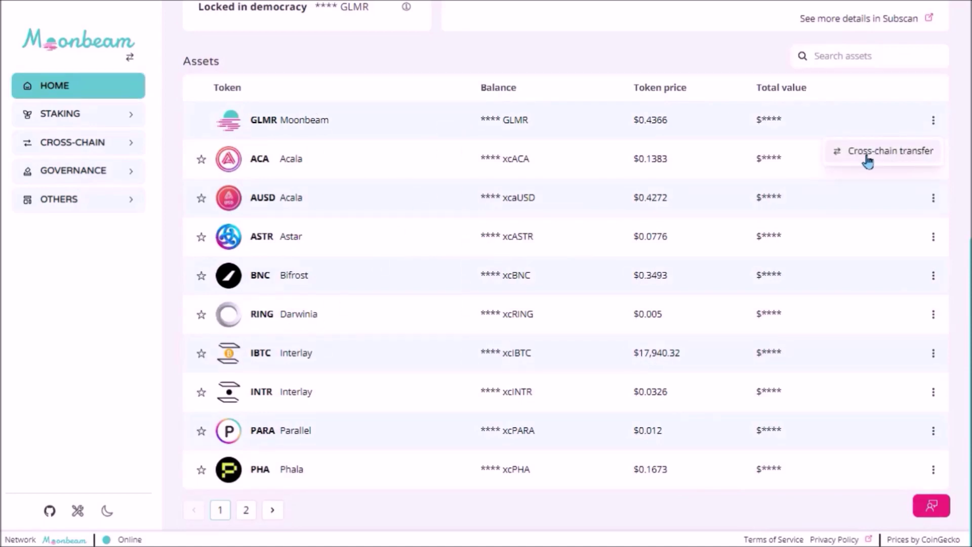
{"action": "left_click", "coordinate": [951, 219]}
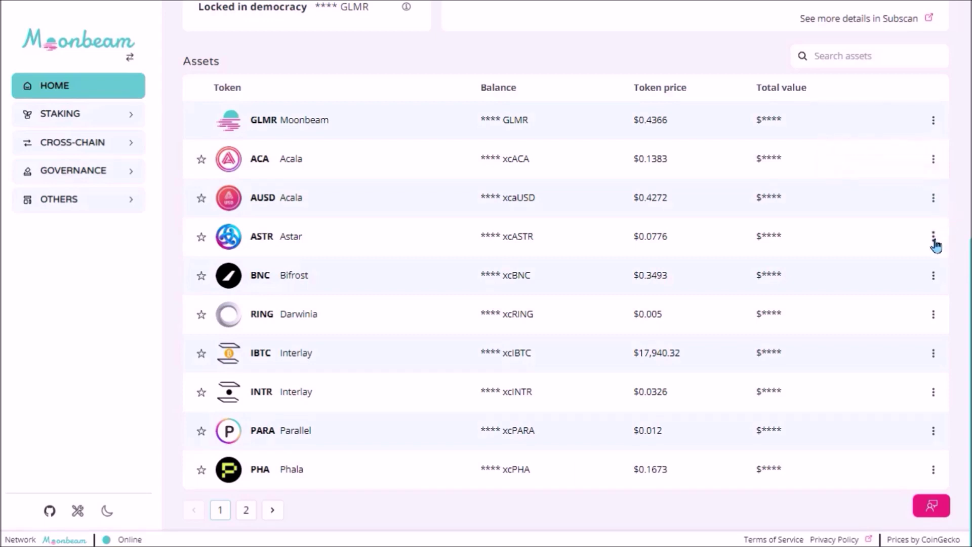
{"action": "left_click", "coordinate": [933, 238]}
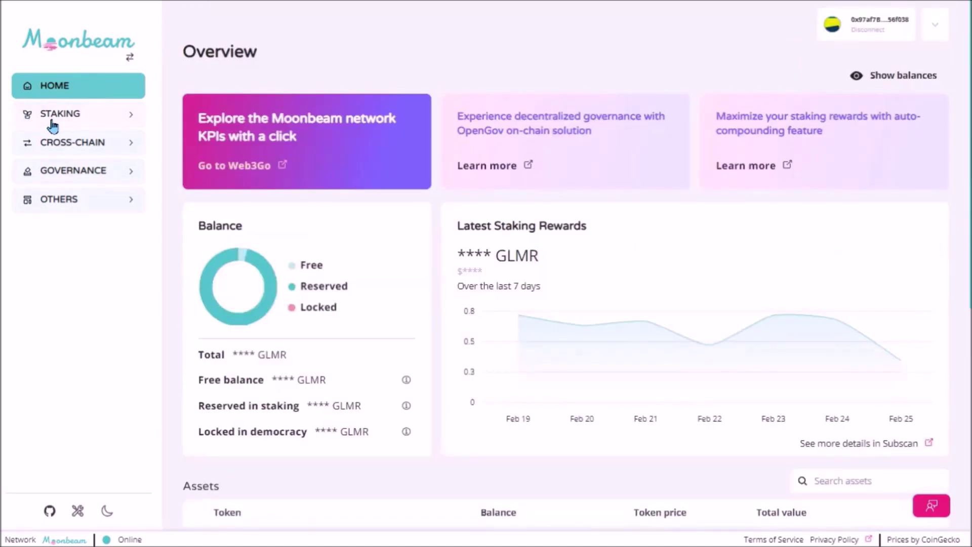
{"action": "left_click", "coordinate": [53, 120]}
Step: Raise and confirm the auto-compounding percentage for the Mission Control - Polka Haus delegation
{"action": "left_click", "coordinate": [65, 146]}
{"action": "scroll", "coordinate": [445, 258], "scroll_direction": "down", "scroll_amount": 2}
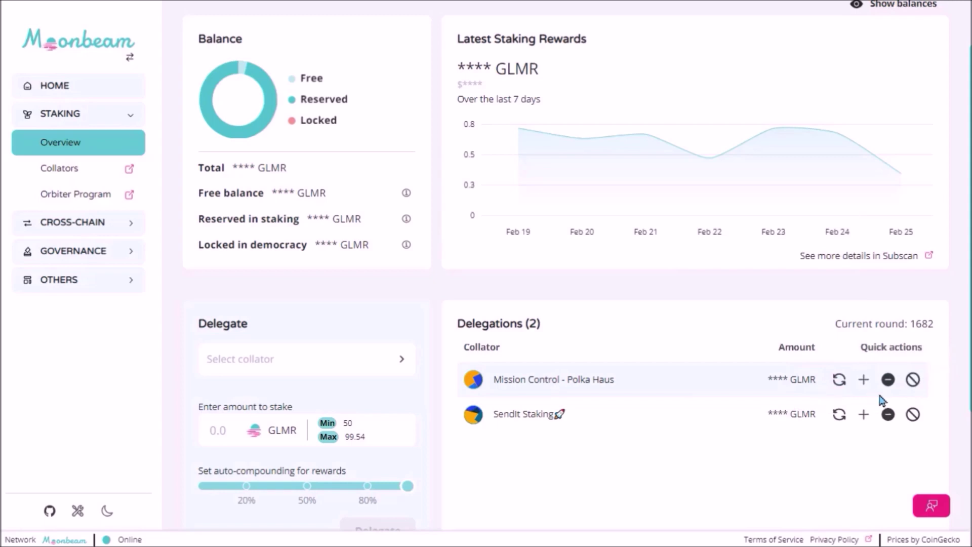
{"action": "left_click", "coordinate": [839, 380]}
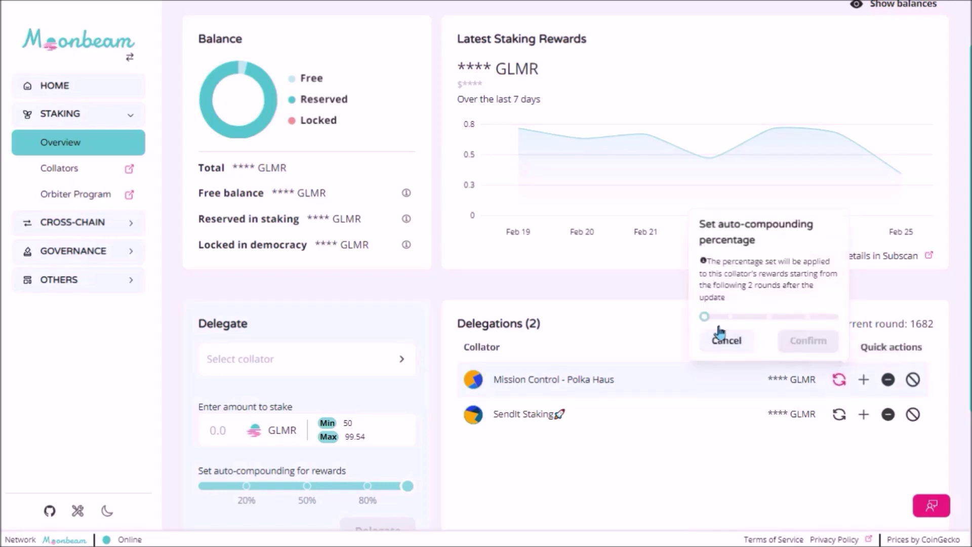
{"action": "mouse_move", "coordinate": [705, 319]}
{"action": "left_click_drag", "start_coordinate": [704, 319], "coordinate": [796, 329]}
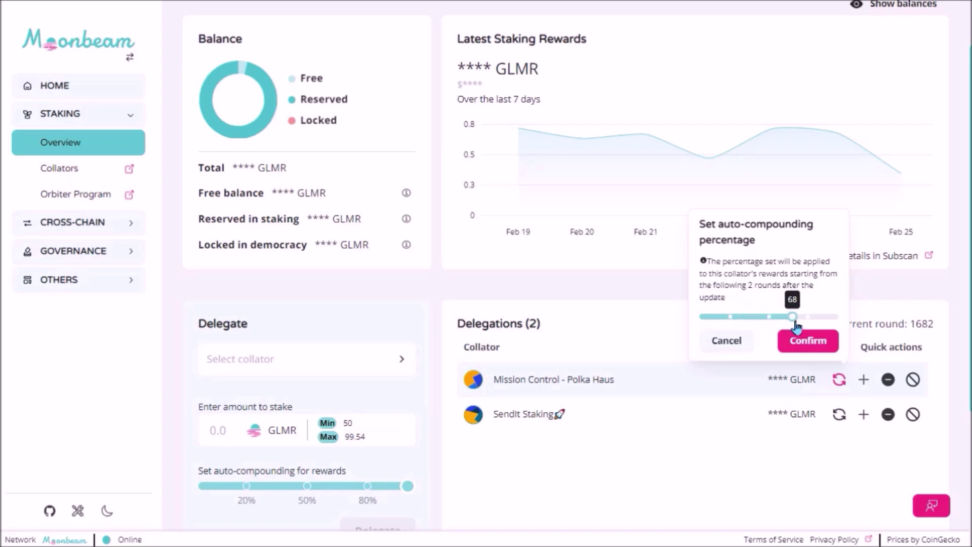
{"action": "left_click", "coordinate": [808, 340]}
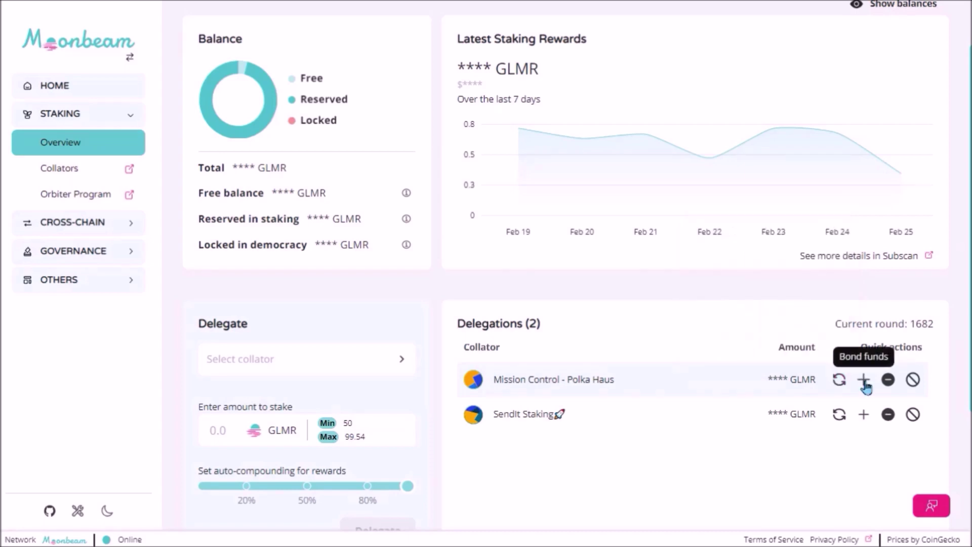
Step: Choose the Moonbeam Orbiter Pool 01 collator from the collator list, sorted by minimum bond
{"action": "left_click", "coordinate": [247, 372]}
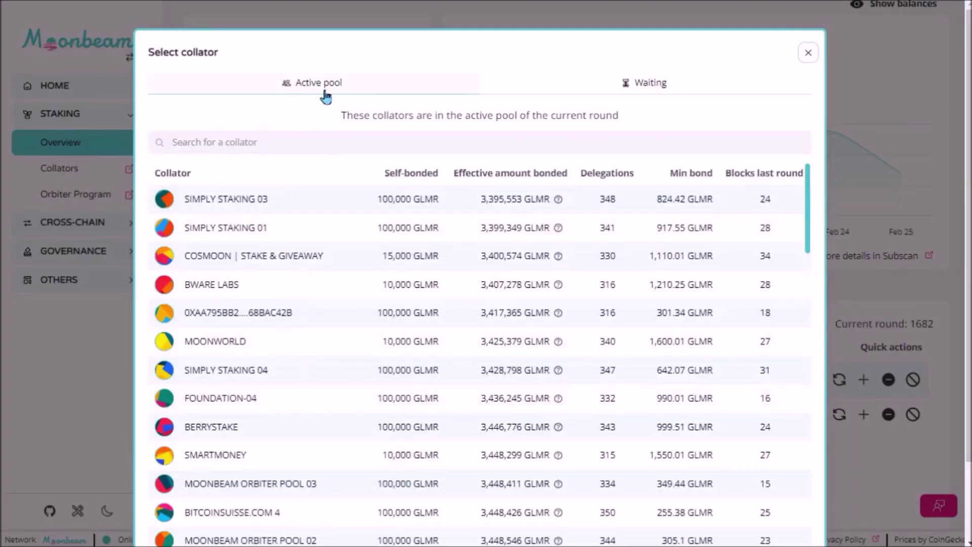
{"action": "scroll", "coordinate": [326, 352], "scroll_direction": "down", "scroll_amount": 15}
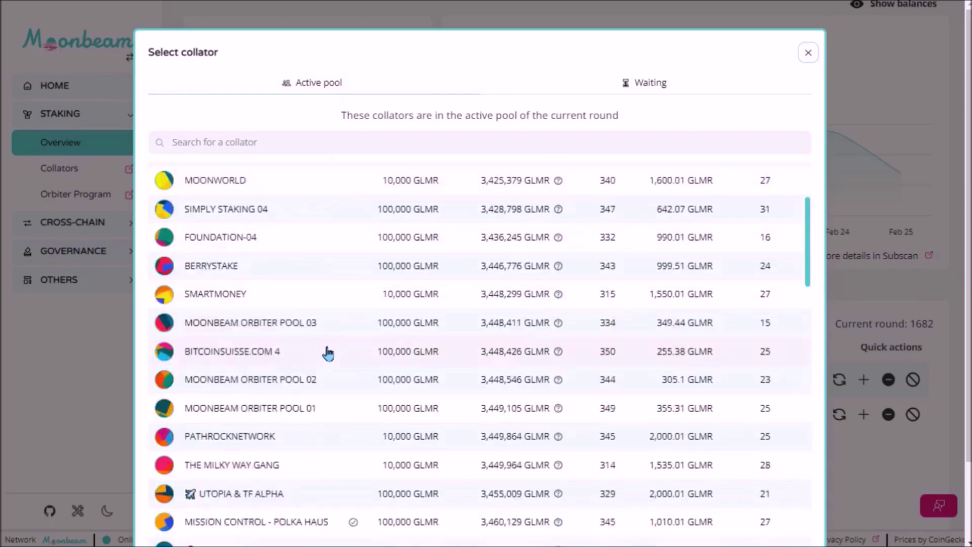
{"action": "scroll", "coordinate": [335, 281], "scroll_direction": "down", "scroll_amount": 5}
{"action": "scroll", "coordinate": [507, 244], "scroll_direction": "up", "scroll_amount": 20}
{"action": "triple_click", "coordinate": [677, 191]}
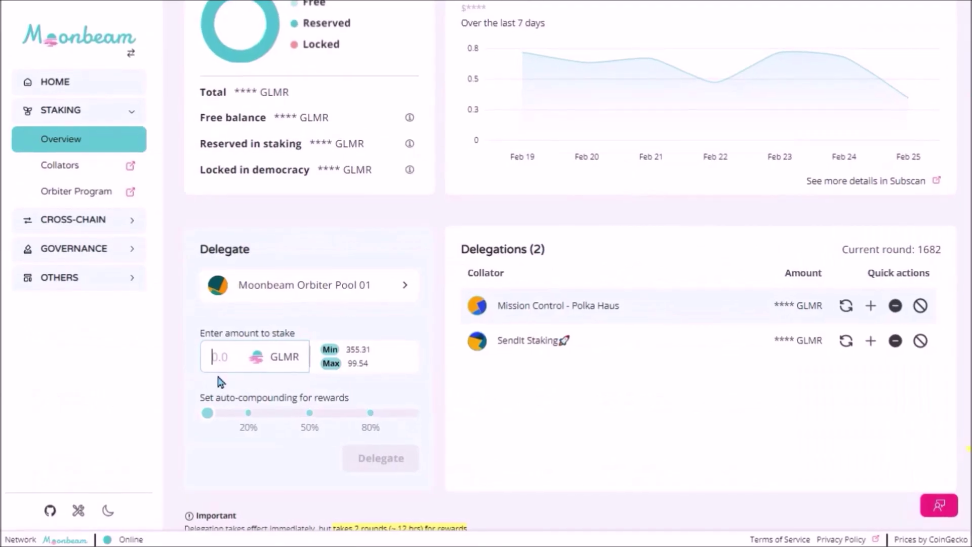
Step: Enter a 500 GLMR stake and set its auto-compounding level
{"action": "left_click", "coordinate": [219, 353]}
{"action": "type", "text": "500"}
{"action": "left_click_drag", "start_coordinate": [212, 410], "coordinate": [463, 414]}
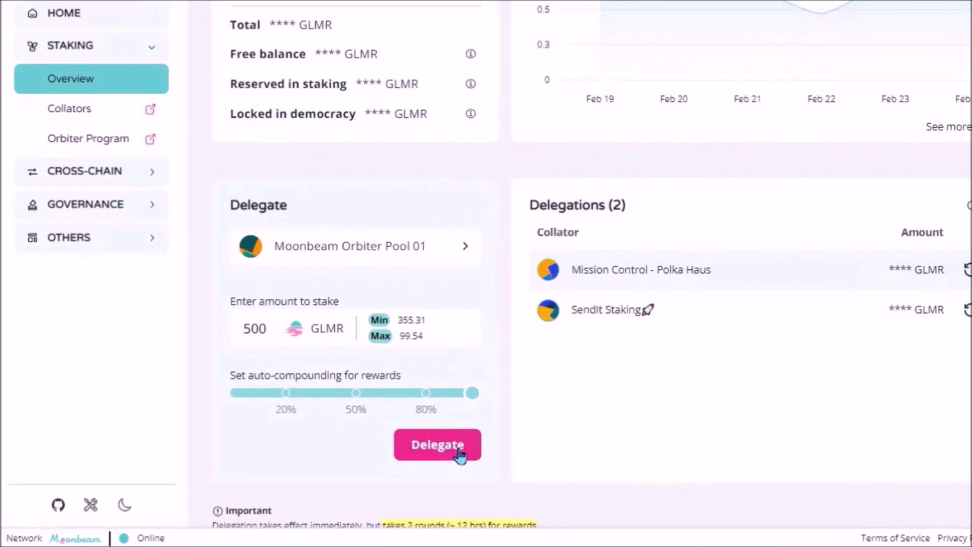
{"action": "scroll", "coordinate": [439, 462], "scroll_direction": "down", "scroll_amount": 3}
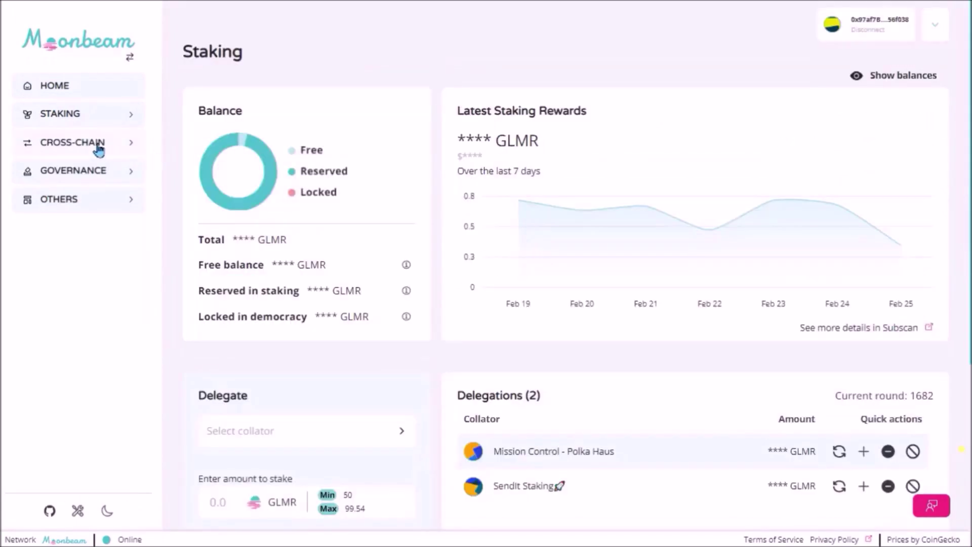
Step: Go to the Parachain Bridges page under Cross-chain
{"action": "left_click", "coordinate": [97, 145]}
{"action": "left_click", "coordinate": [45, 172]}
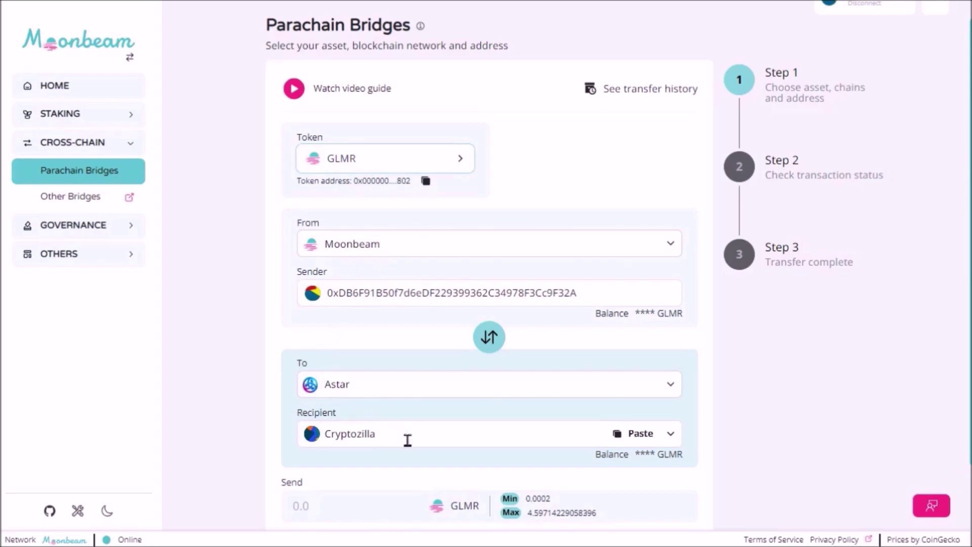
{"action": "scroll", "coordinate": [324, 501], "scroll_direction": "down", "scroll_amount": 2}
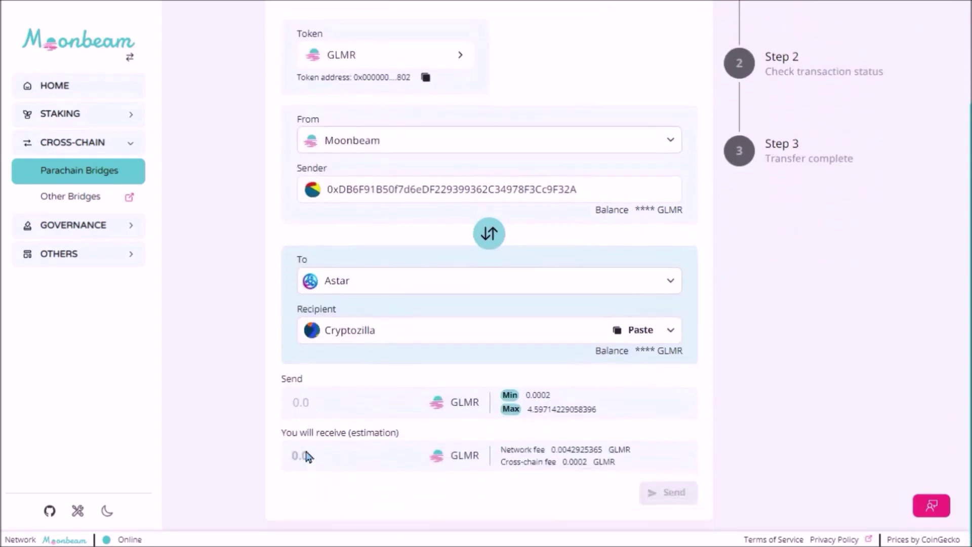
Step: Enter 1 GLMR to send from Moonbeam to Astar
{"action": "left_click", "coordinate": [296, 401]}
{"action": "type", "text": "1"}
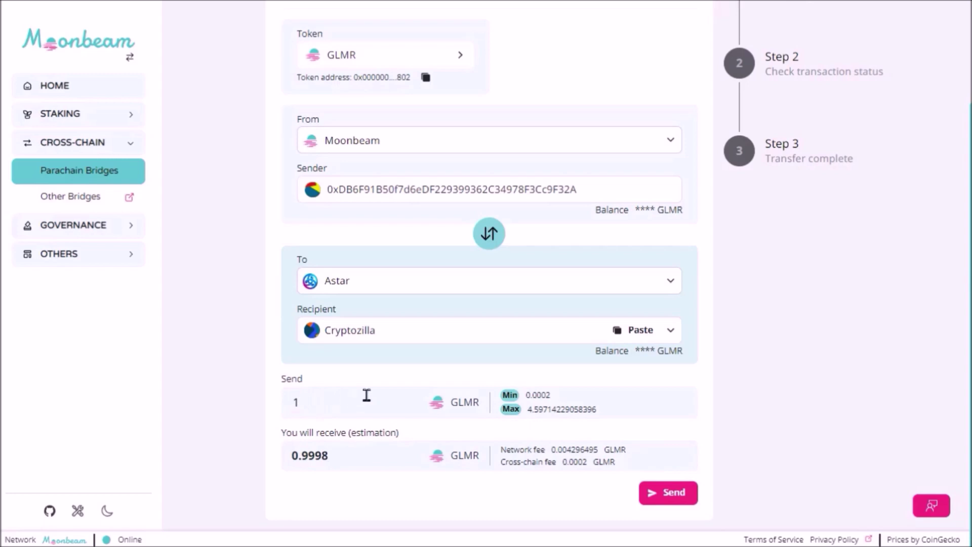
{"action": "scroll", "coordinate": [366, 395], "scroll_direction": "up", "scroll_amount": 3}
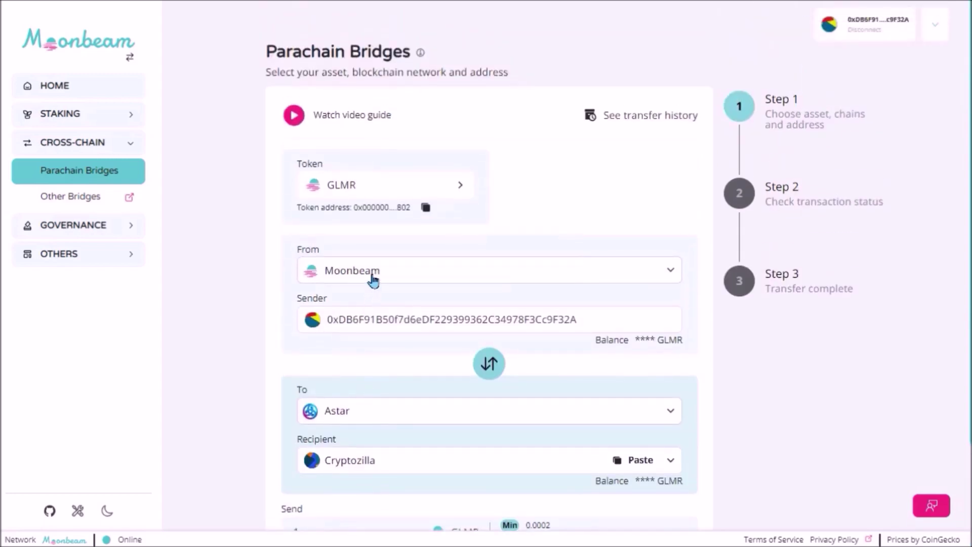
{"action": "scroll", "coordinate": [375, 343], "scroll_direction": "down", "scroll_amount": 1}
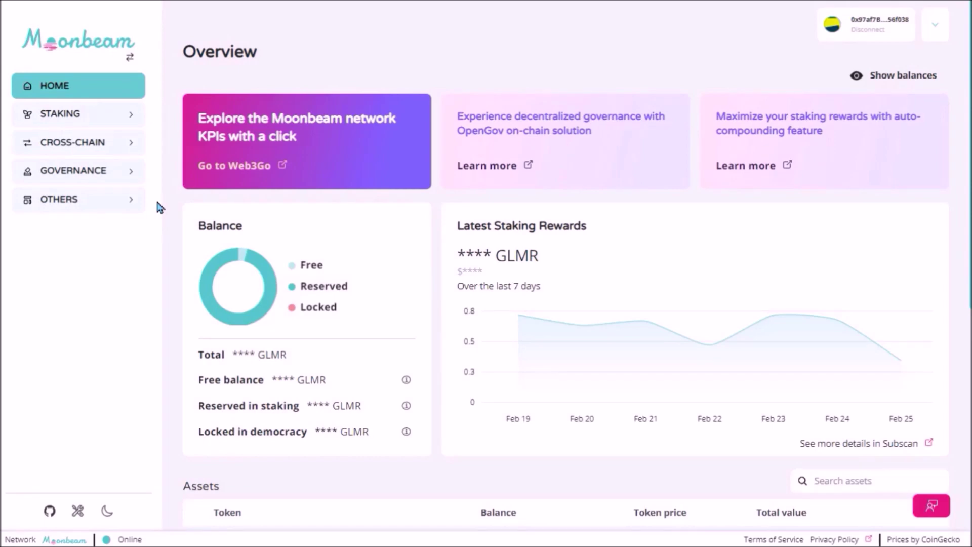
Step: Open the Feedback form and skip ahead to question 3 on cross-chain transfers
{"action": "left_click", "coordinate": [932, 505]}
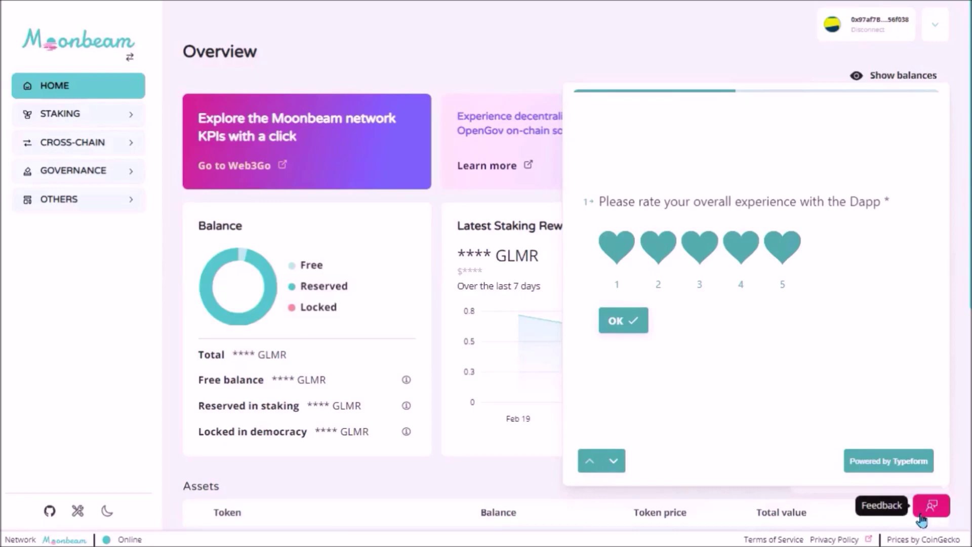
{"action": "left_click", "coordinate": [614, 462]}
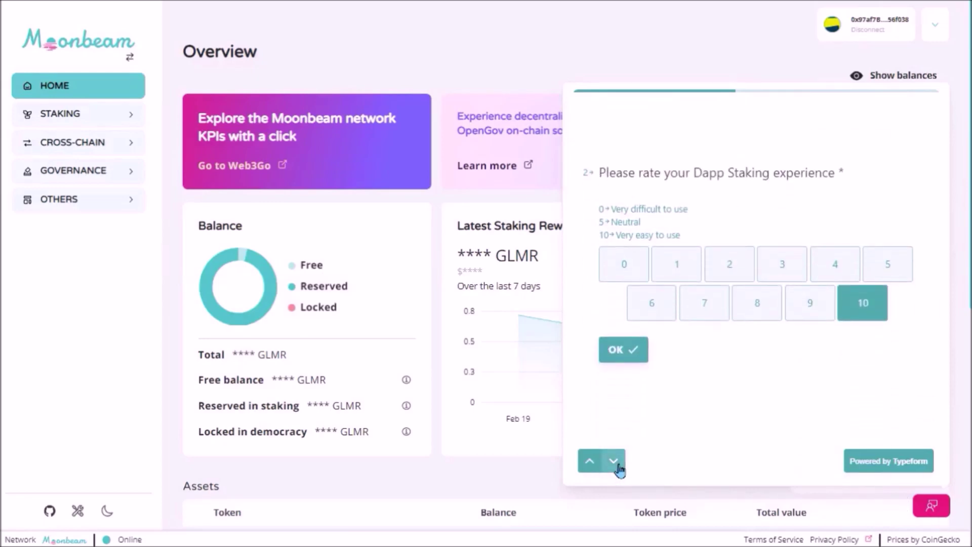
{"action": "left_click", "coordinate": [614, 462]}
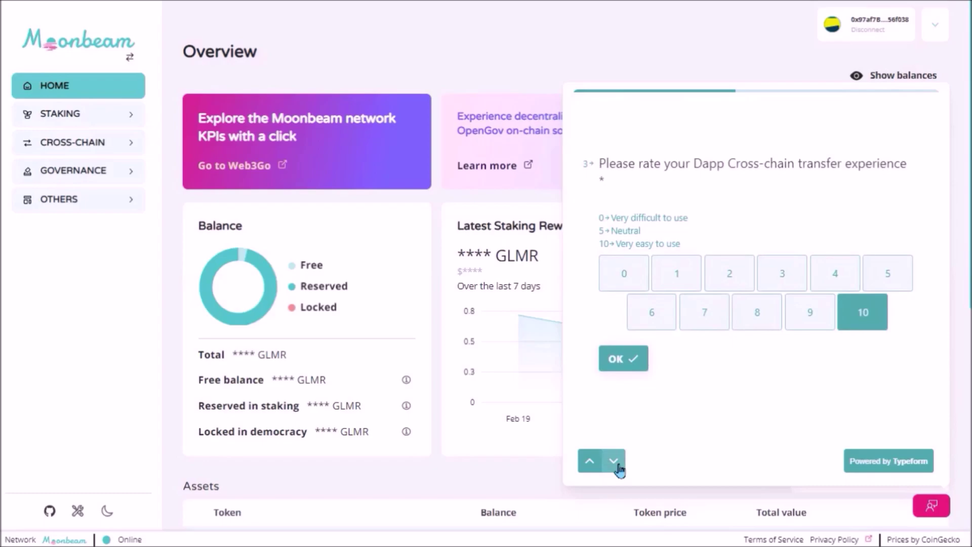